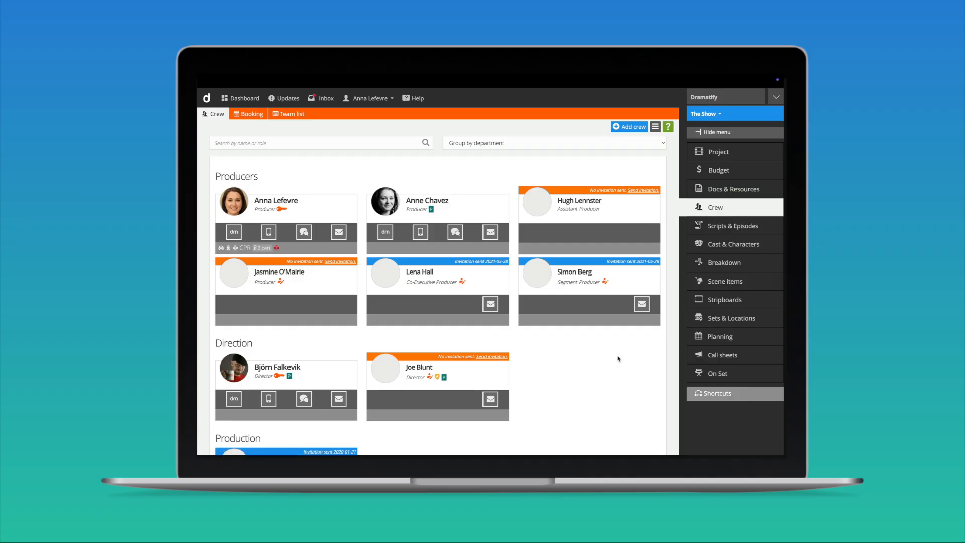
- Open the Assistant Producer's crew settings for editing and try to set the project access level to Tailored
mouse_move(652, 201)
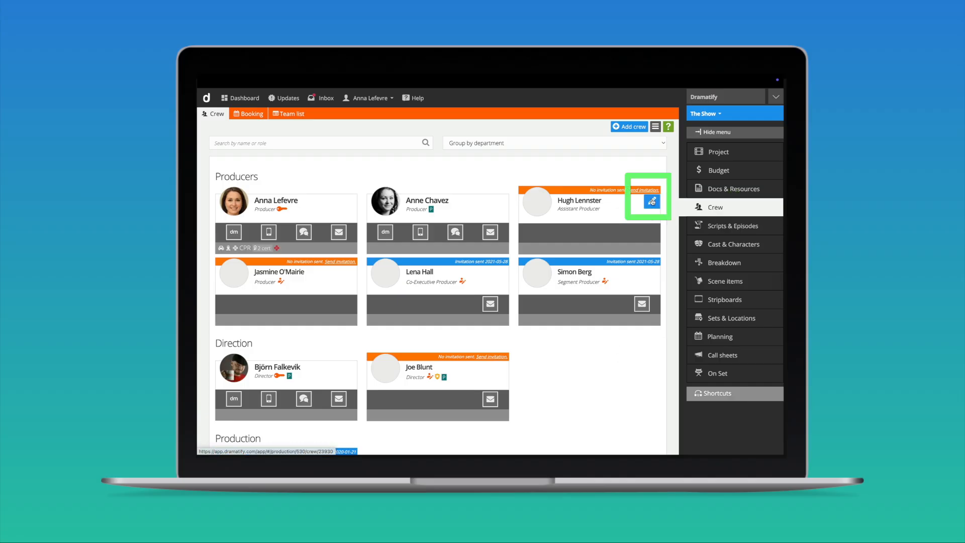
click(652, 201)
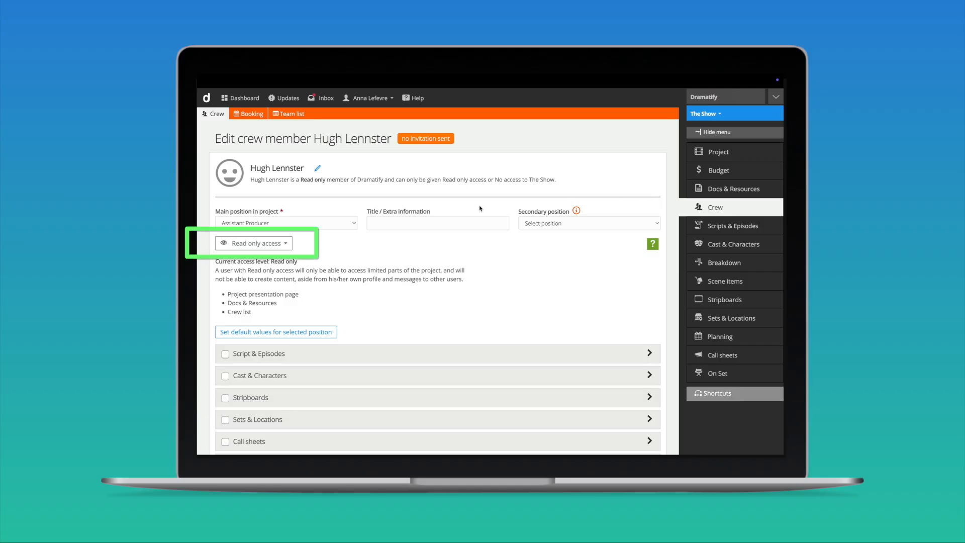
click(283, 244)
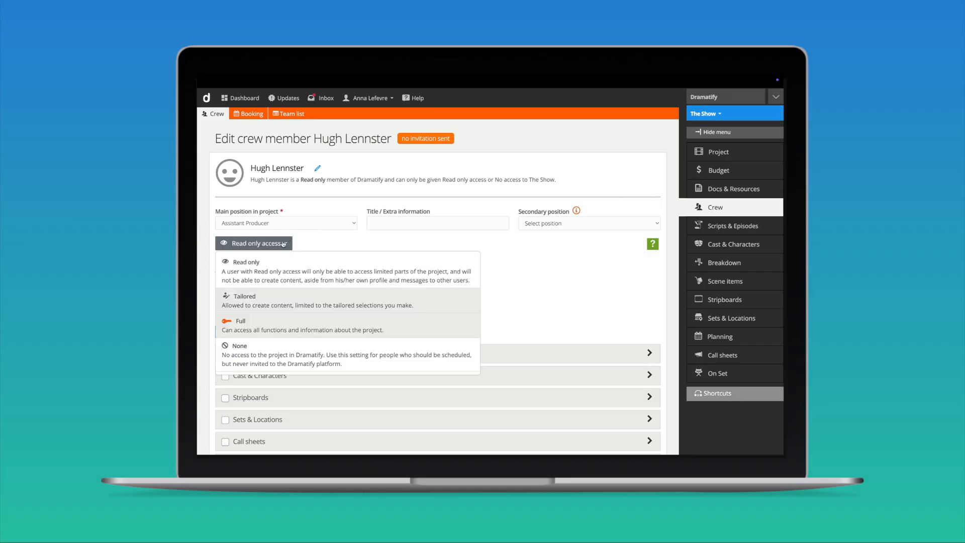
click(277, 305)
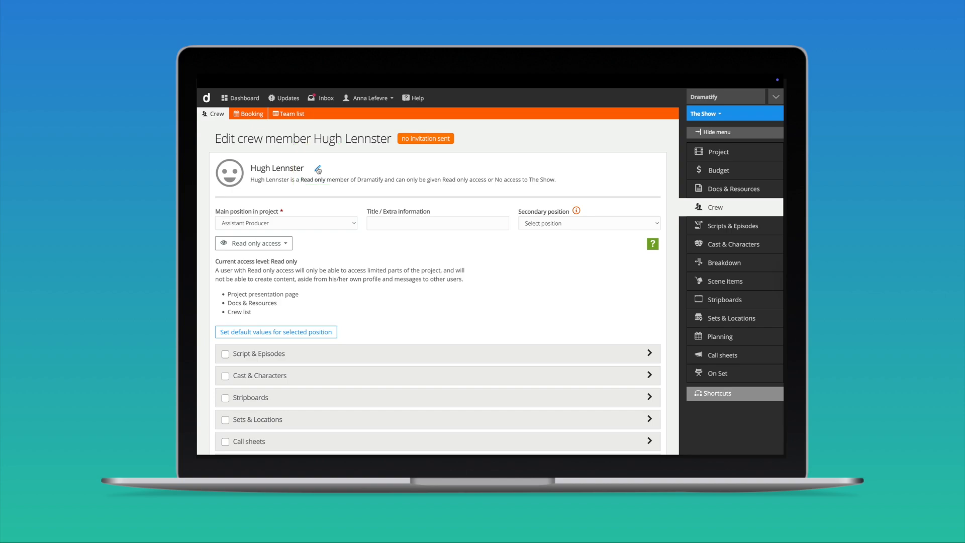
- Change the crew member's membership type to Contributor and save the member details
click(318, 170)
click(444, 209)
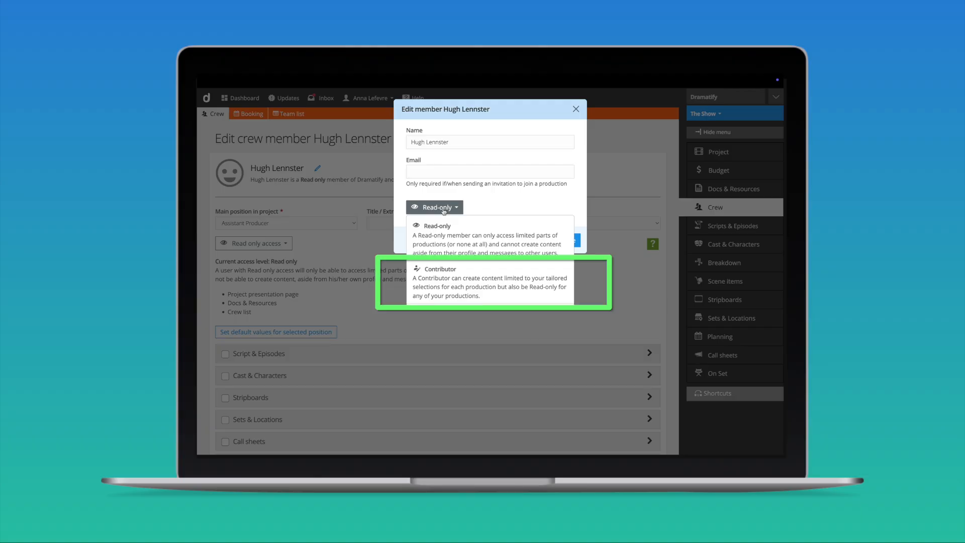
click(449, 276)
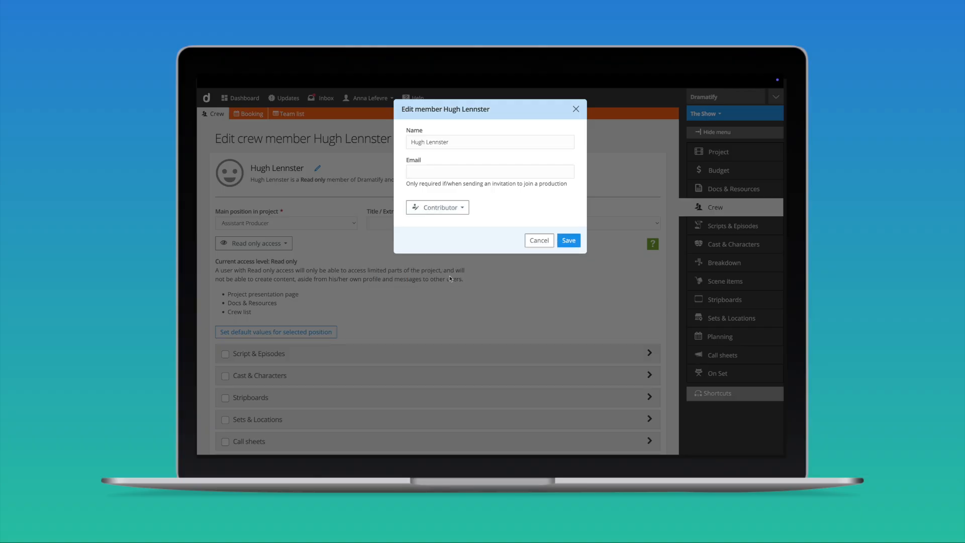
click(569, 240)
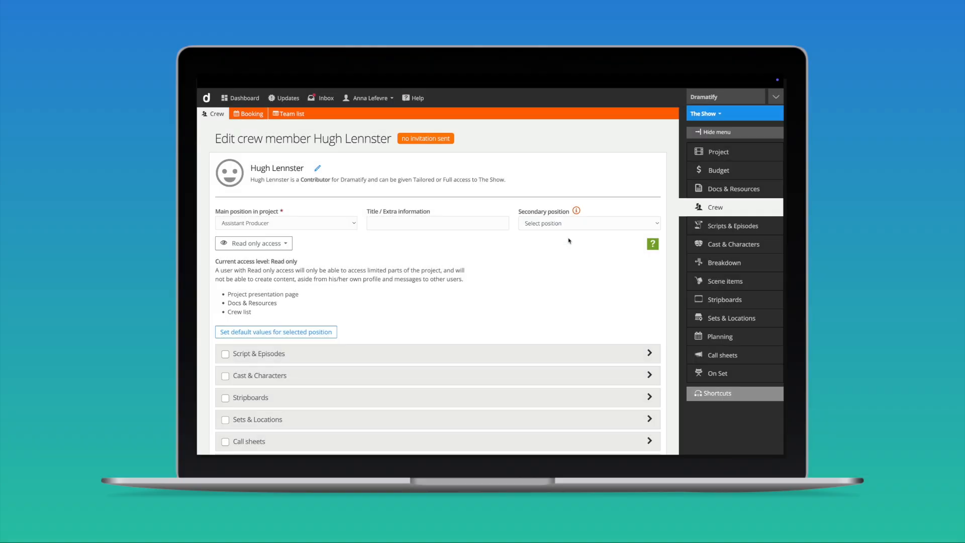
- Set the crew member's project access to Tailored and grant access to the Cast & Characters section
click(281, 247)
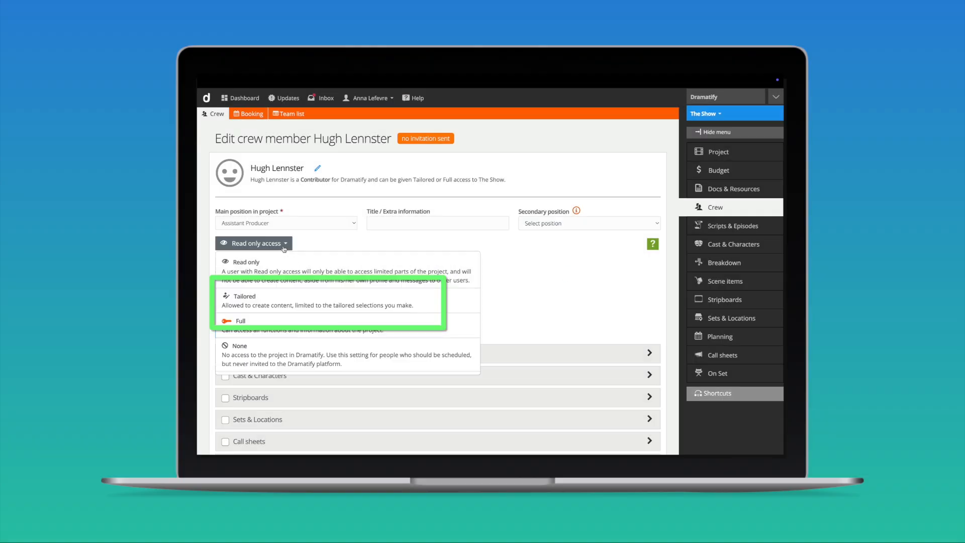
click(265, 300)
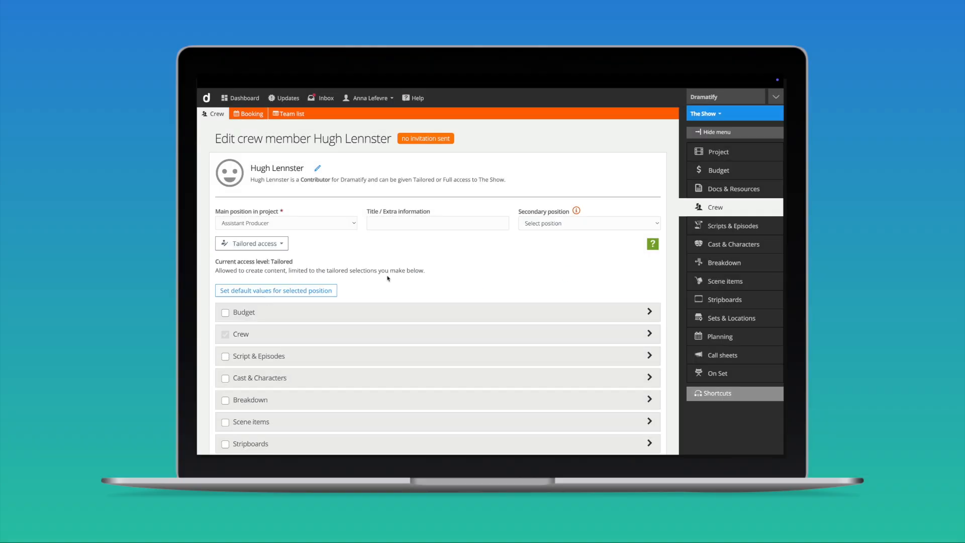
scroll(388, 278, down, 2)
click(250, 299)
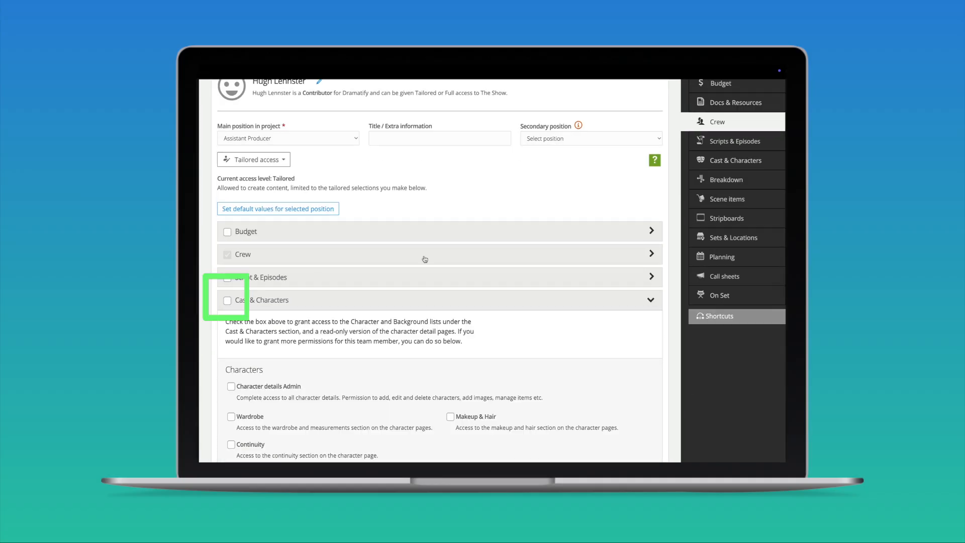
click(228, 300)
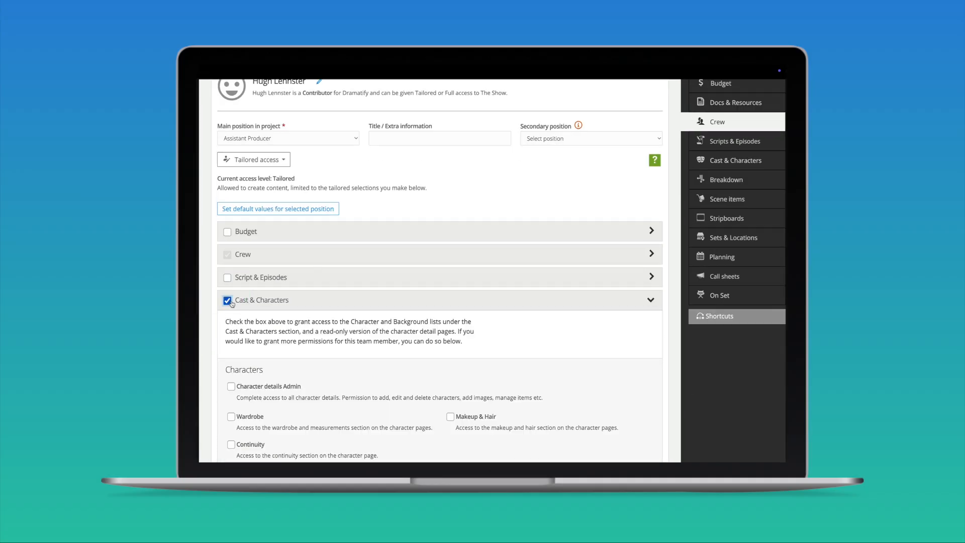
- Grant the Cast booking permission under Cast & Characters and save the crew member's settings
scroll(232, 304, down, 1)
scroll(232, 304, down, 3)
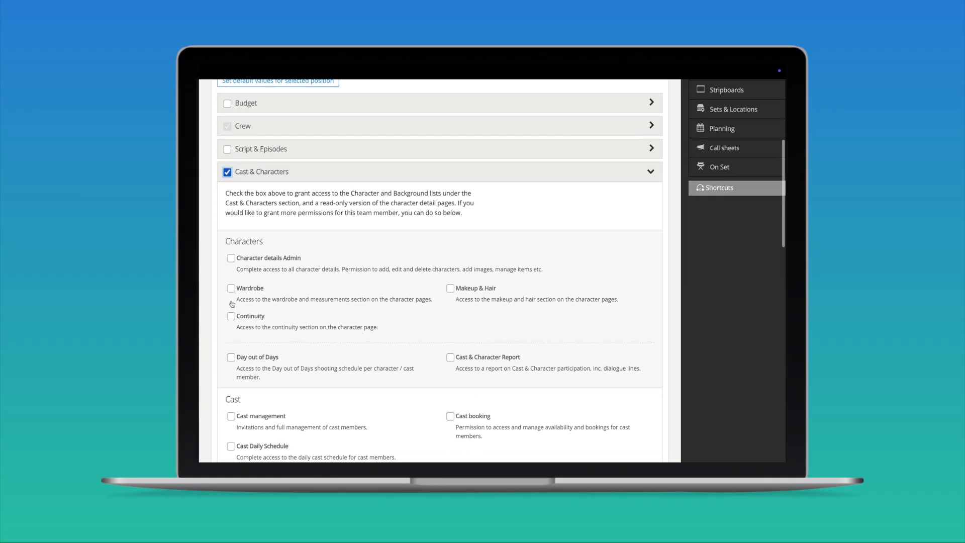
scroll(231, 304, down, 1)
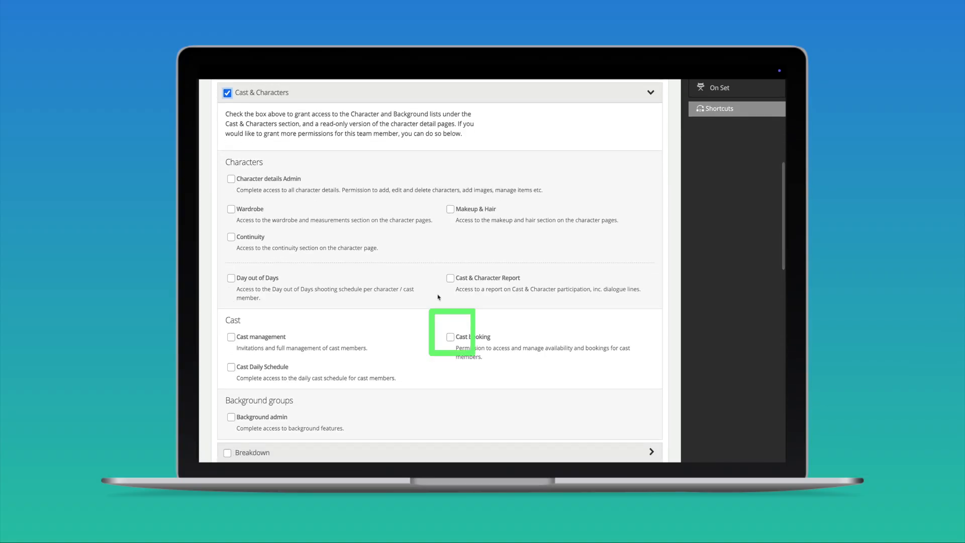
click(451, 337)
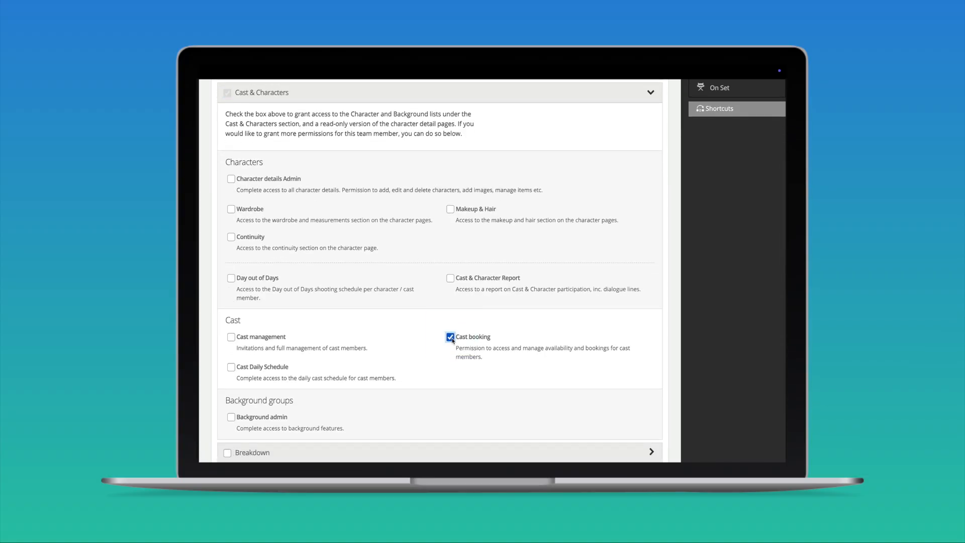
scroll(468, 377, down, 12)
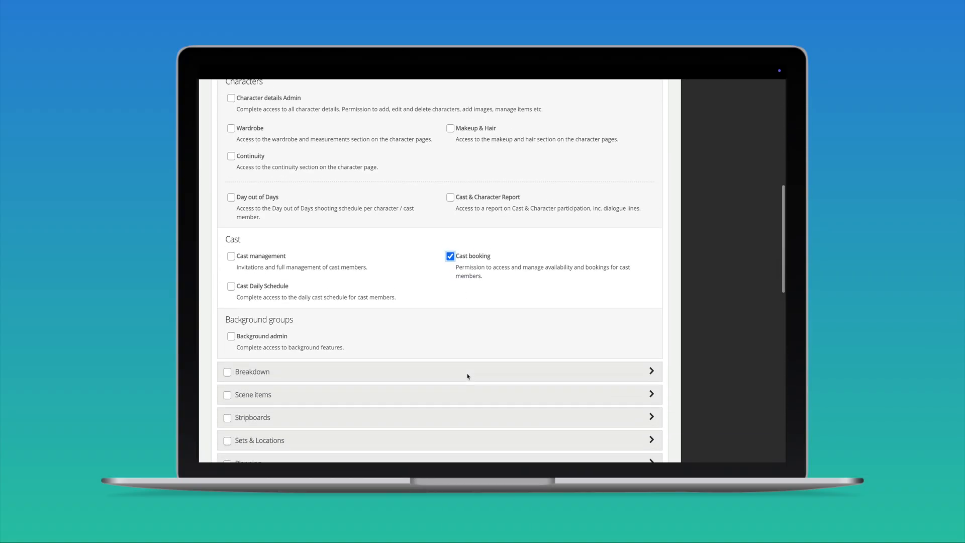
scroll(467, 376, down, 3)
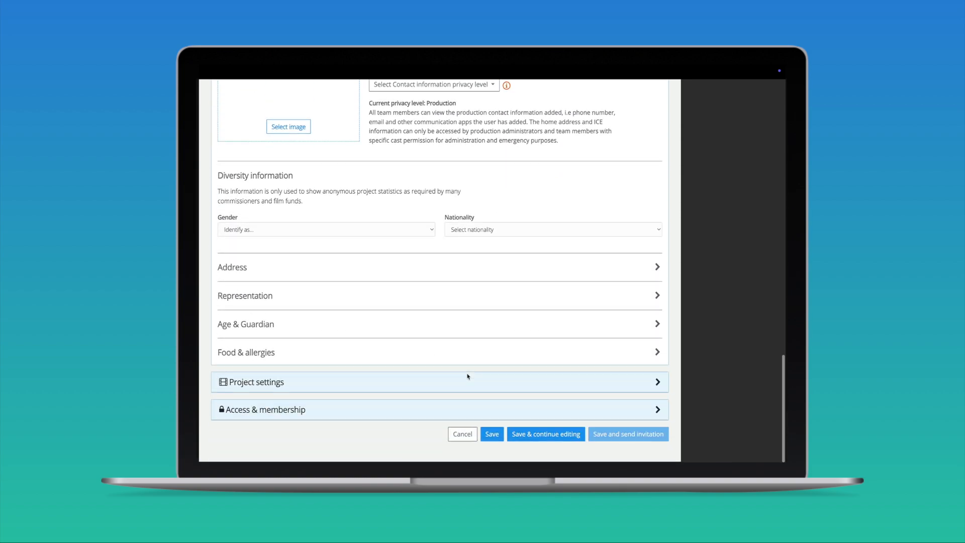
click(492, 438)
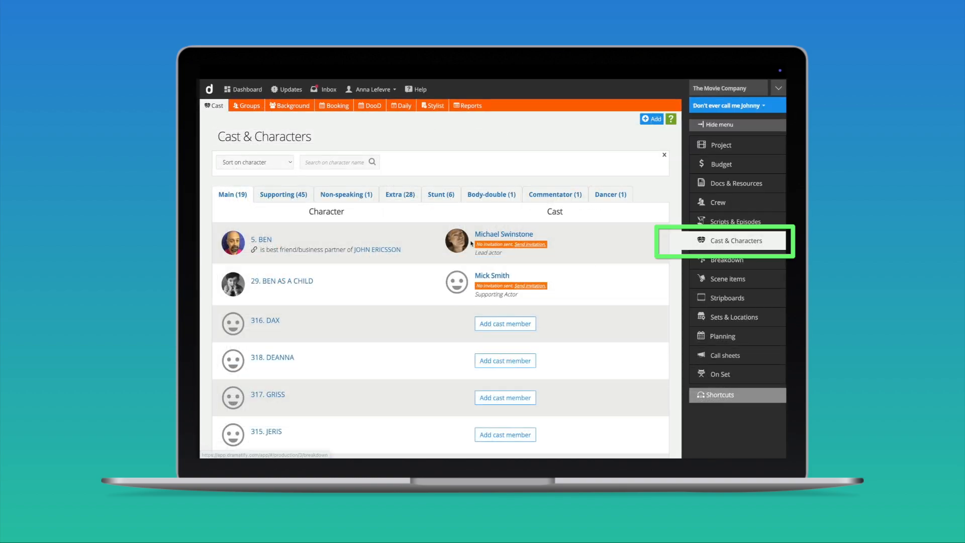
- Show the cast booking calendar and hide the side menu to widen it
click(332, 109)
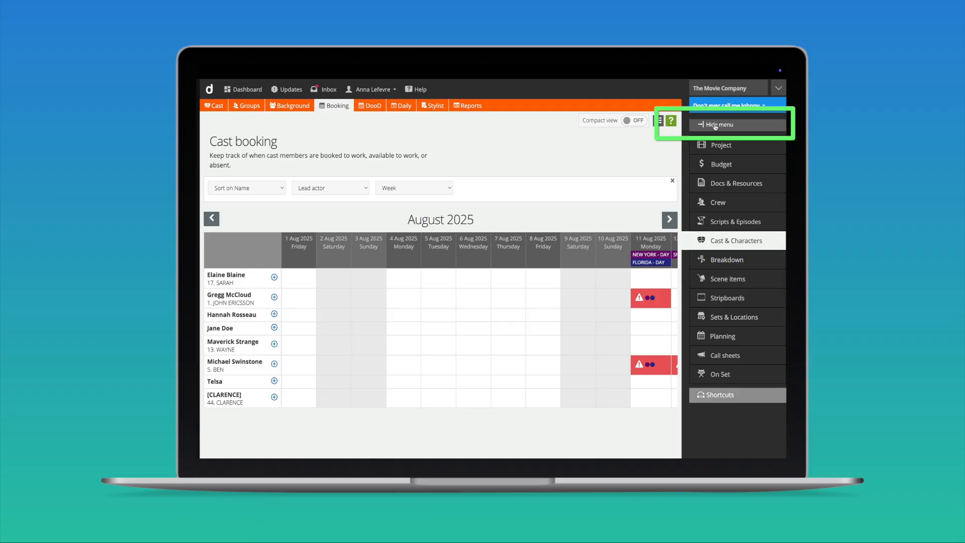
click(715, 125)
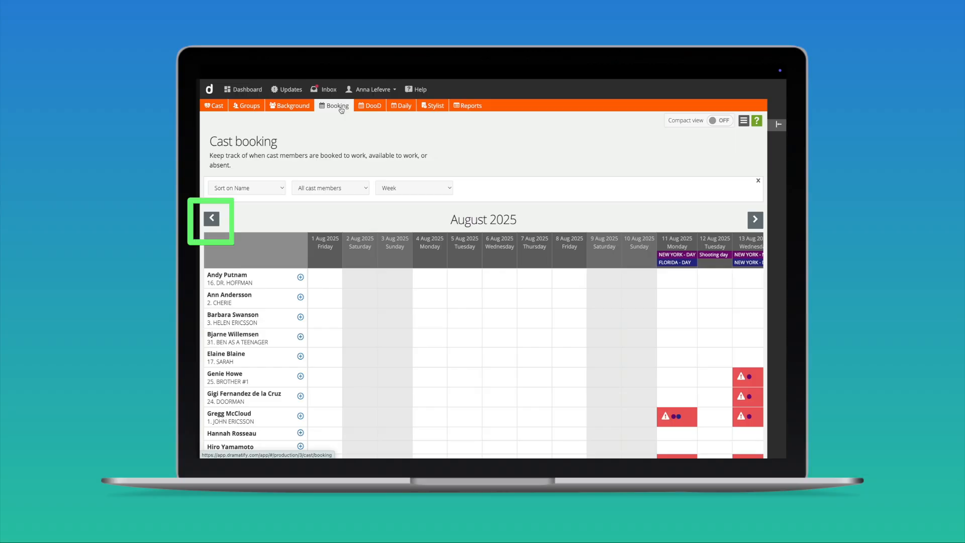
- Browse the booking calendar forward to October 2025 and back to August 2025, and look through the full cast list
click(758, 222)
click(758, 221)
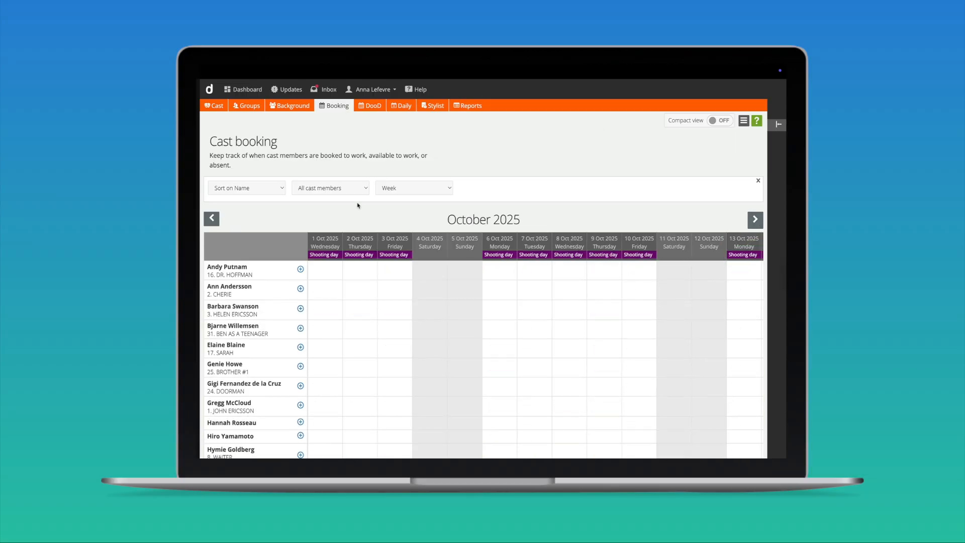
click(212, 218)
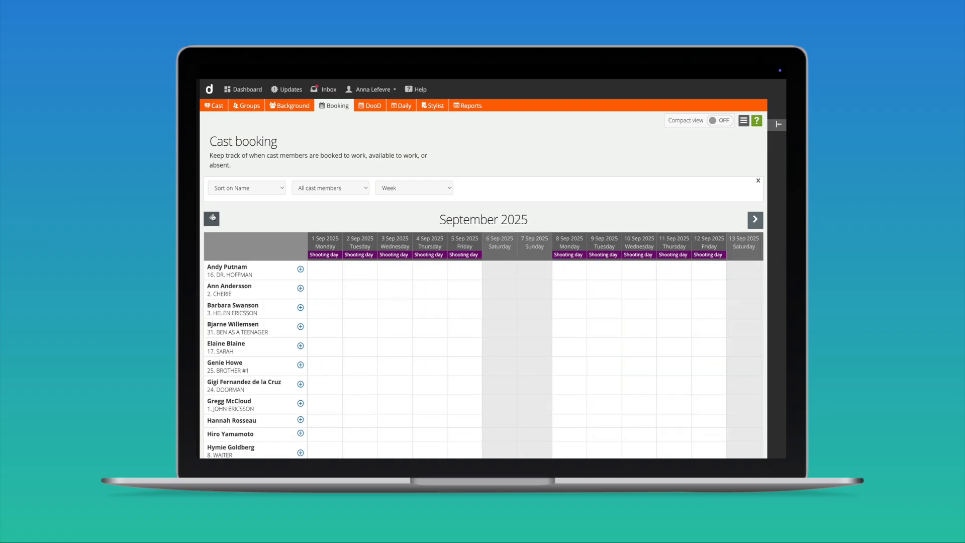
click(212, 217)
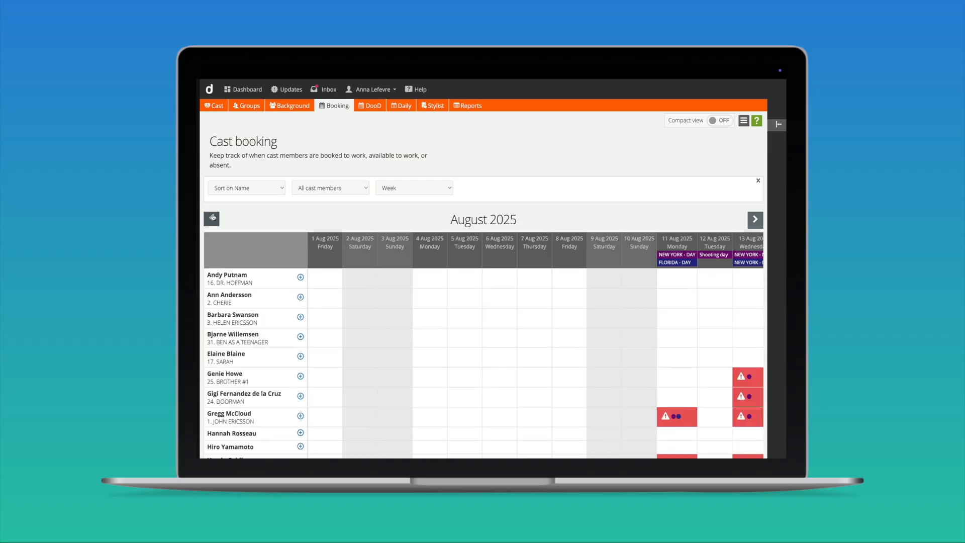
scroll(250, 386, down, 3)
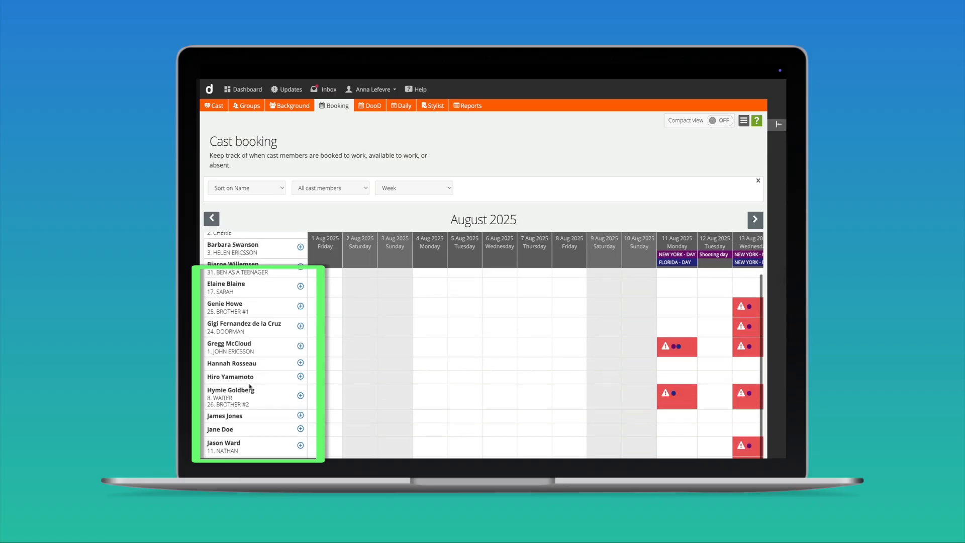
scroll(250, 386, down, 5)
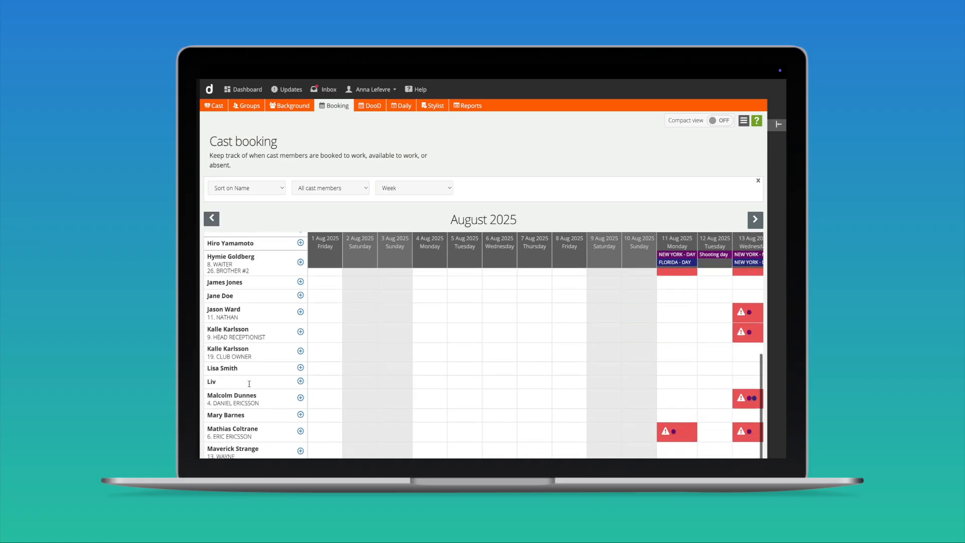
scroll(249, 384, down, 2)
scroll(250, 386, up, 10)
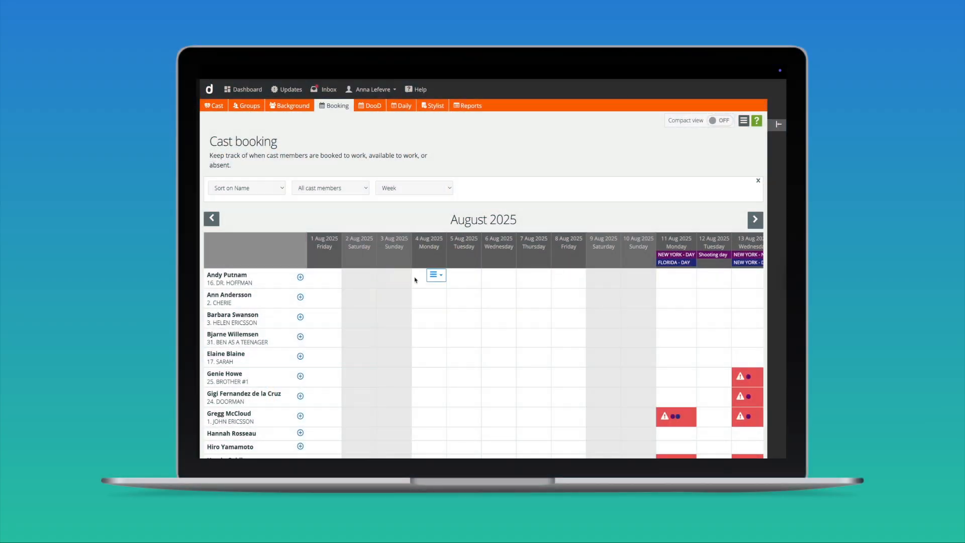
- Save all-day Working / Available to work availability on 4 August 2025 for the cast member playing DR. HOFFMAN
click(434, 275)
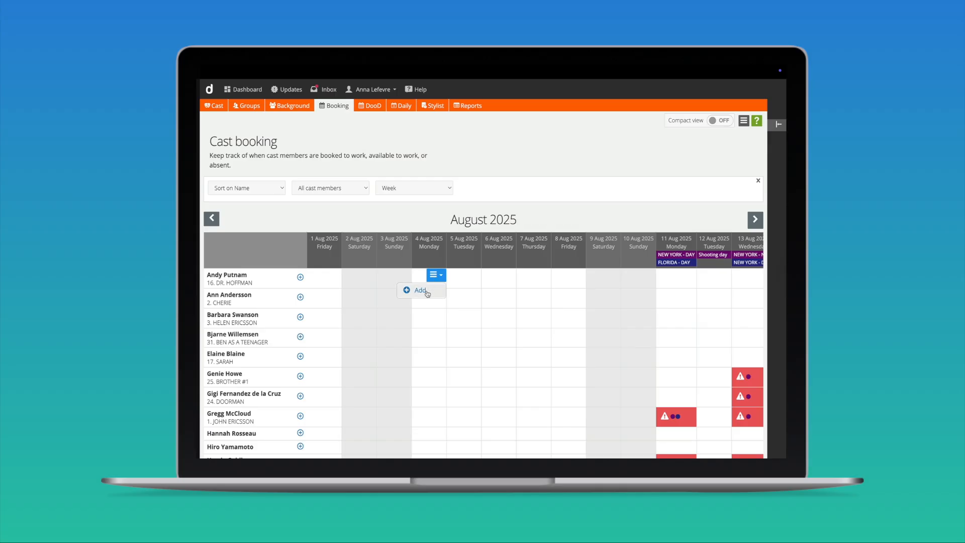
click(427, 293)
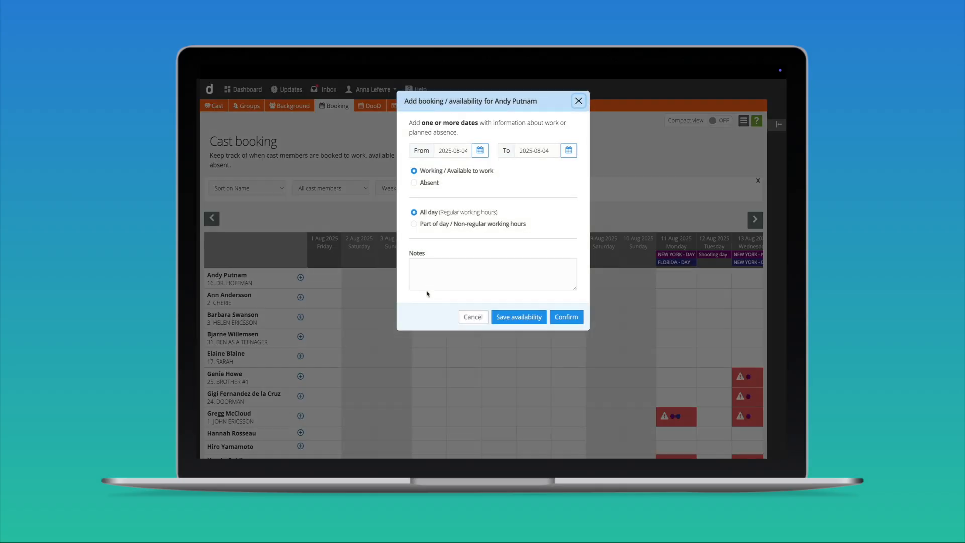
click(528, 317)
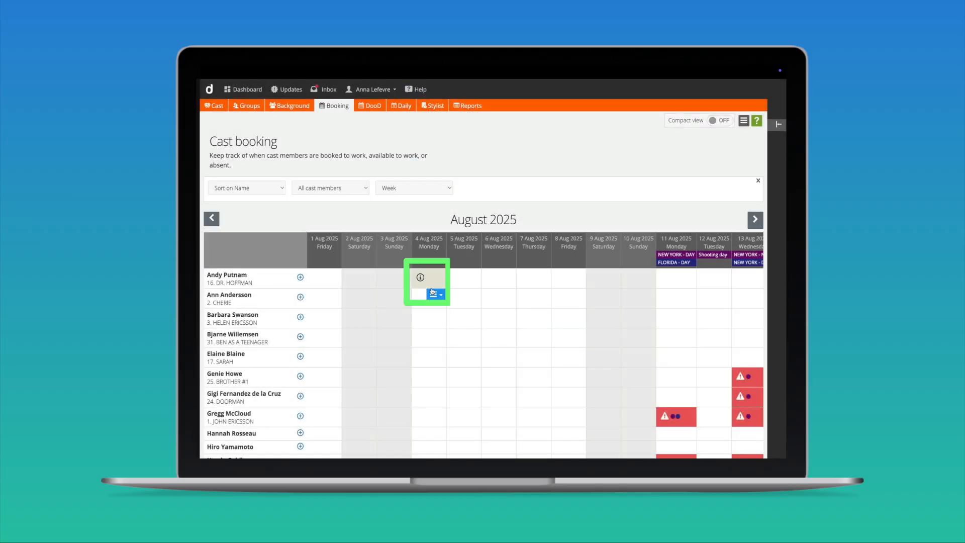
- Start an availability entry on 5 August 2025 for DR. HOFFMAN's cast member, choosing Part of day / Non-regular working hours
mouse_move(428, 299)
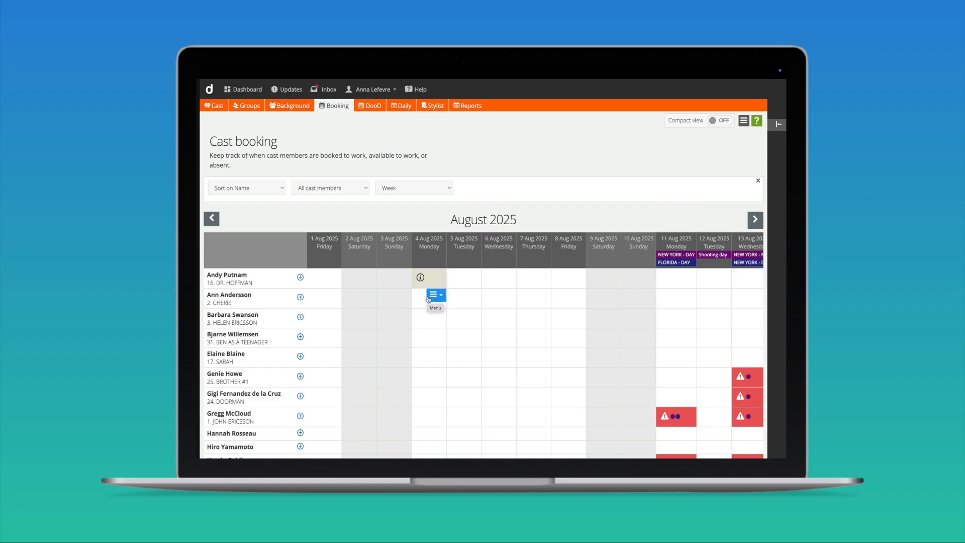
click(469, 275)
click(460, 291)
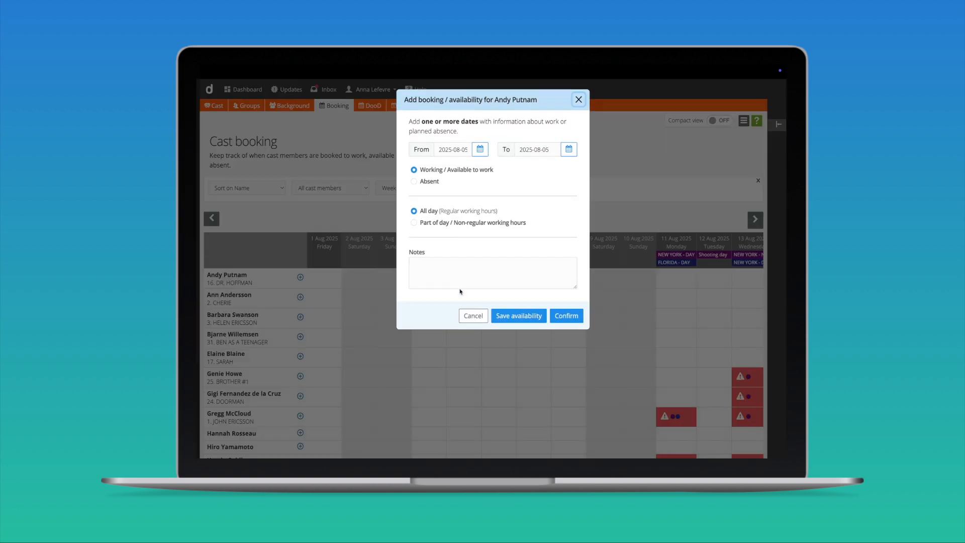
click(413, 222)
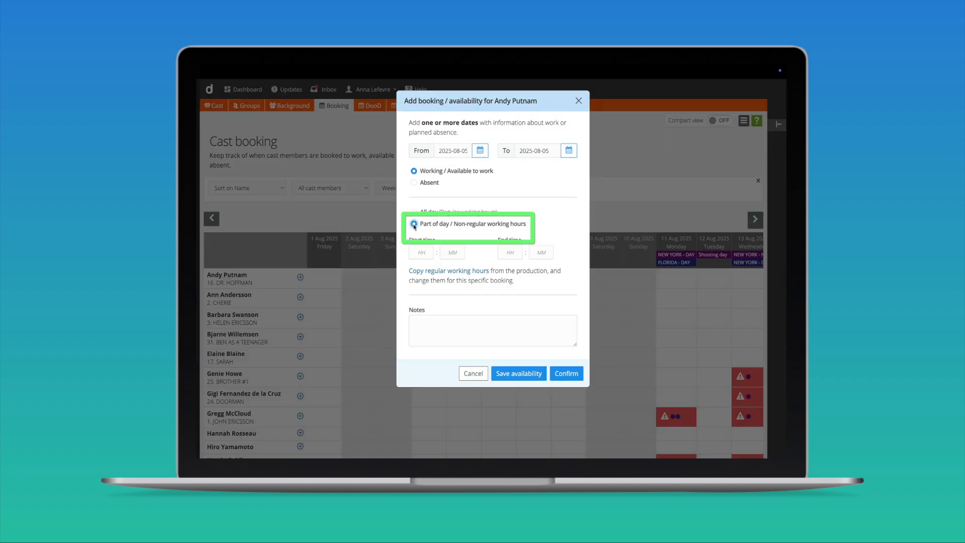
- Set the entry's start time to 08:00 and end time to 15:00, and save it as availability
click(417, 253)
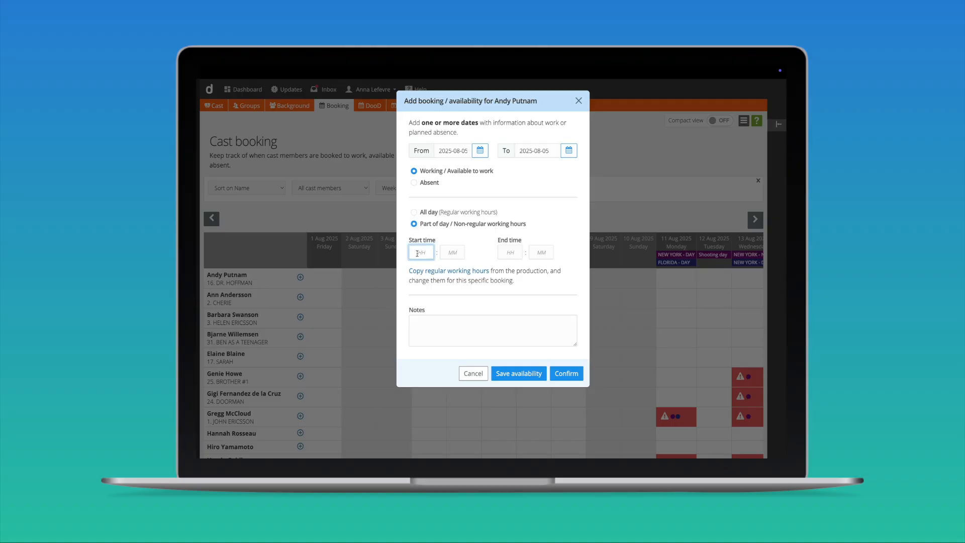
text(8)
key(Tab)
text(00)
key(Tab)
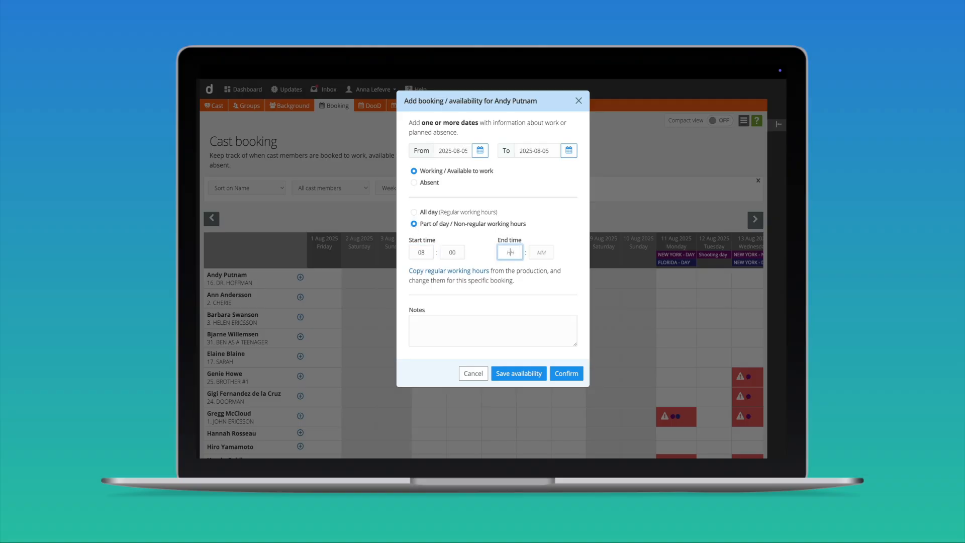
text(15)
key(Tab)
text(00)
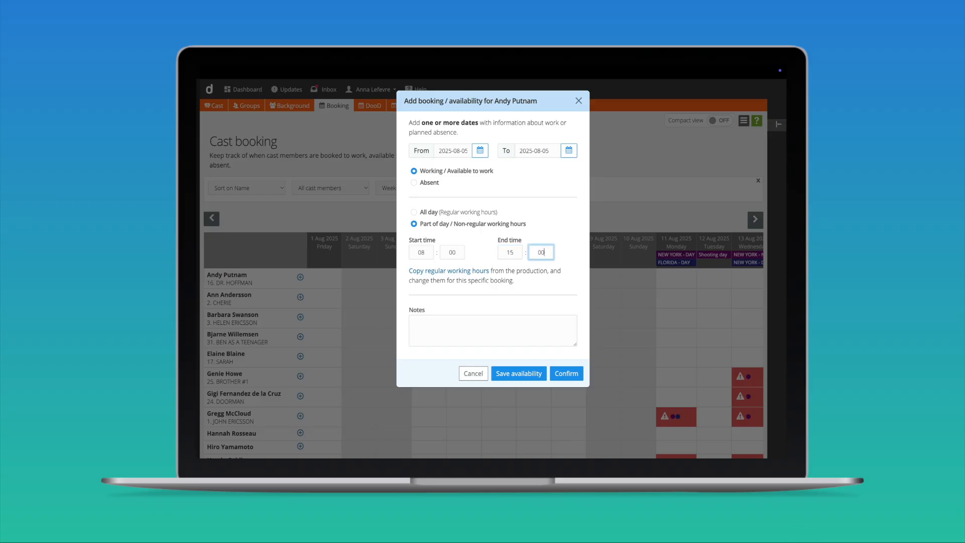
click(527, 374)
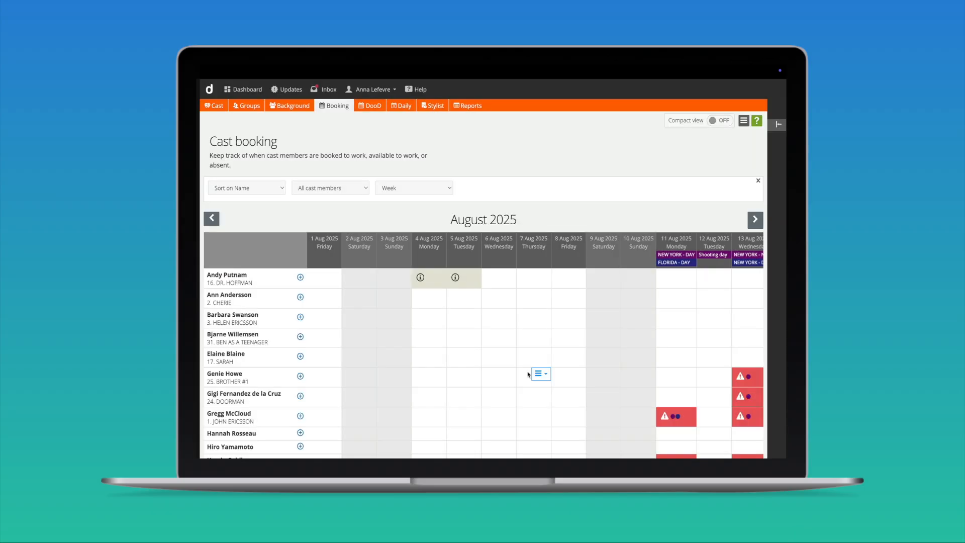
- Start an availability entry for CHERIE's cast member covering 11 August to 22 August 2025
mouse_move(456, 279)
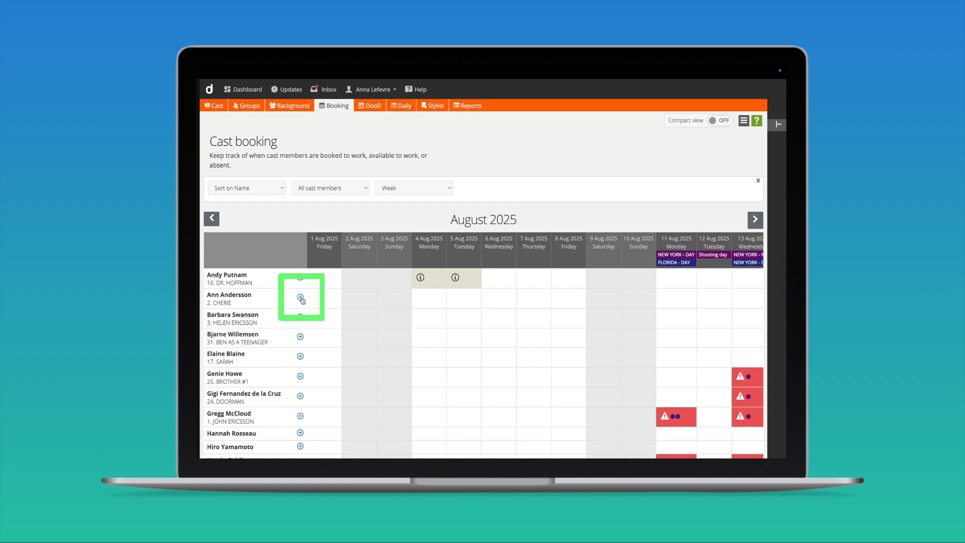
click(301, 297)
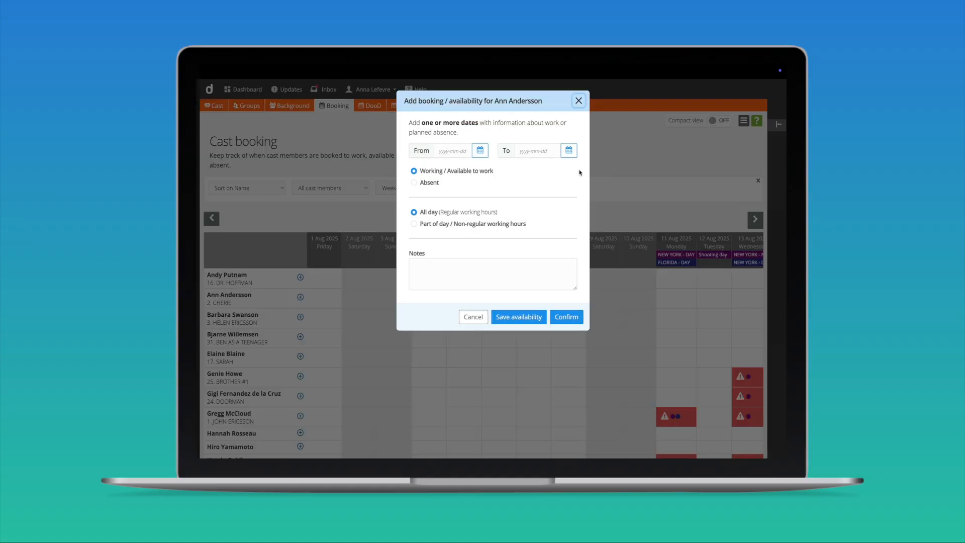
click(481, 151)
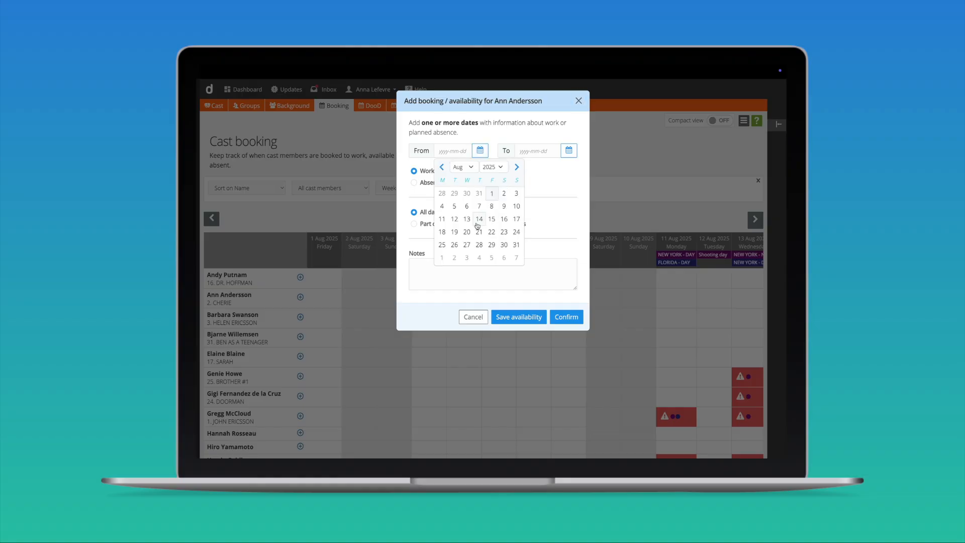
click(443, 220)
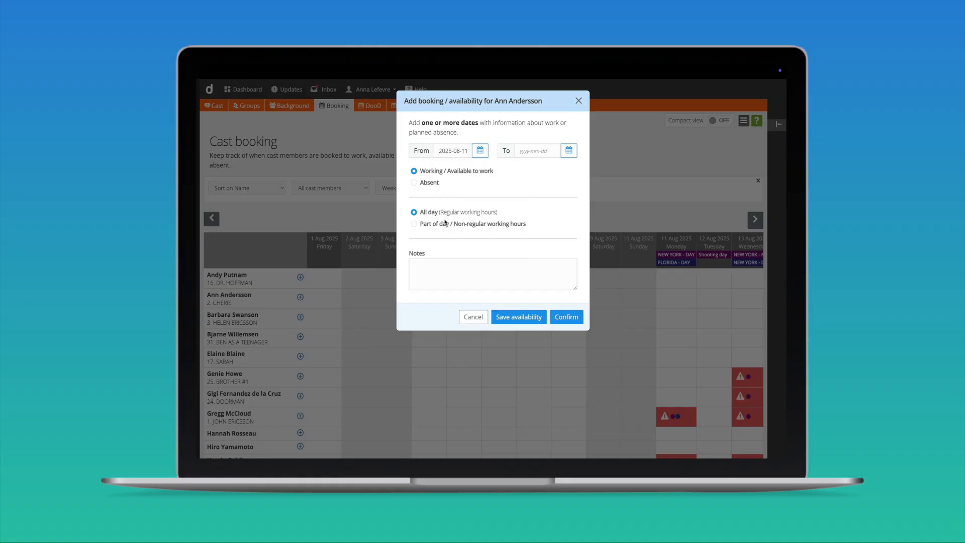
click(569, 150)
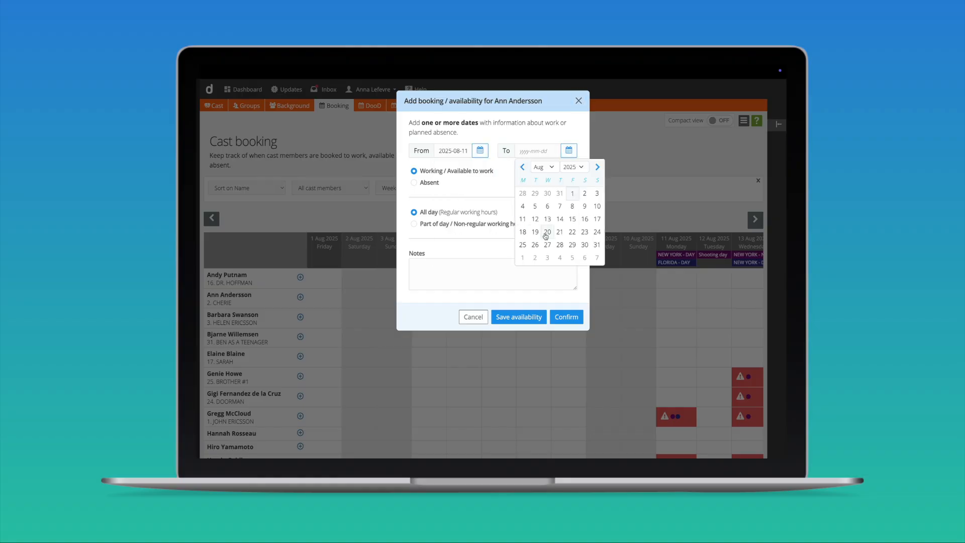
click(571, 232)
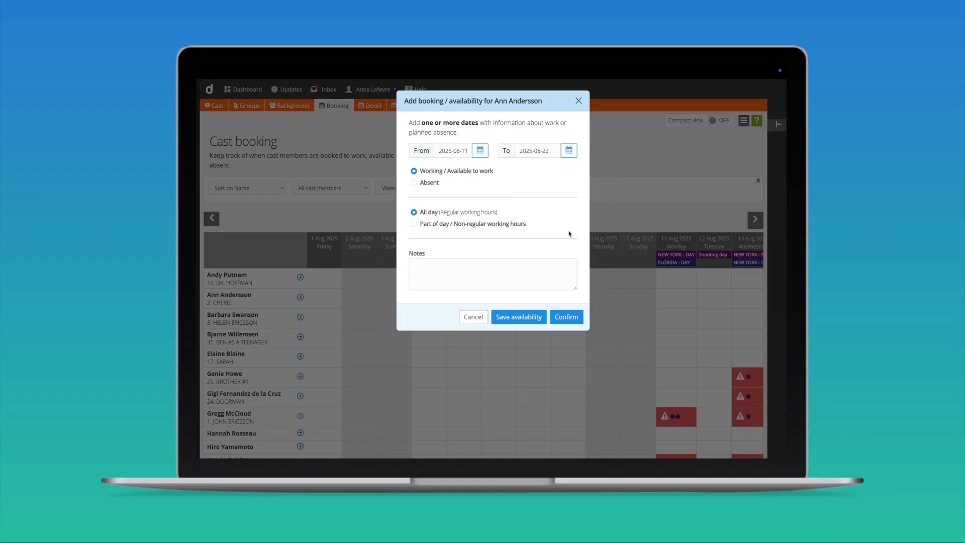
- Set the entry to Part of day / Non-regular working hours from 07:00 to 17:00, and save it as availability
click(414, 224)
click(421, 253)
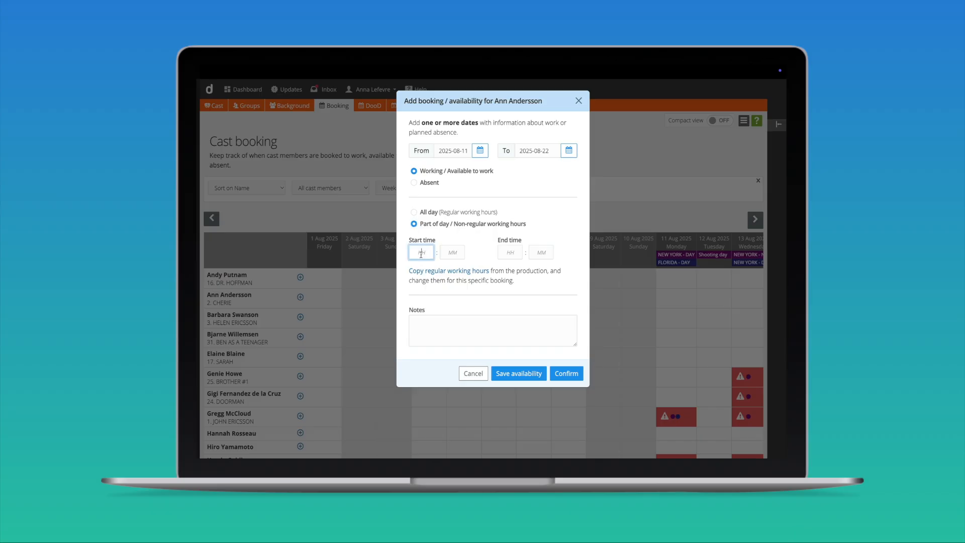
text(0)
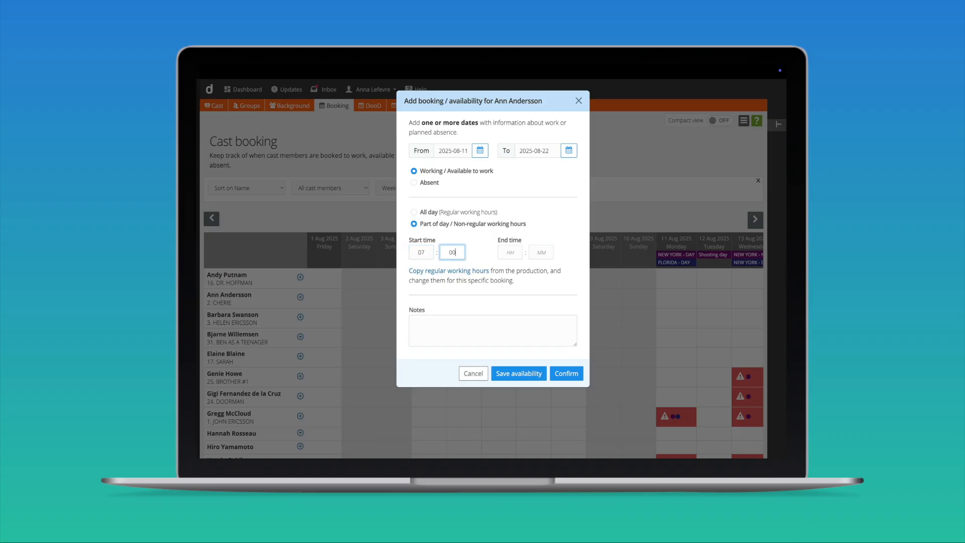
text(7001700)
click(510, 373)
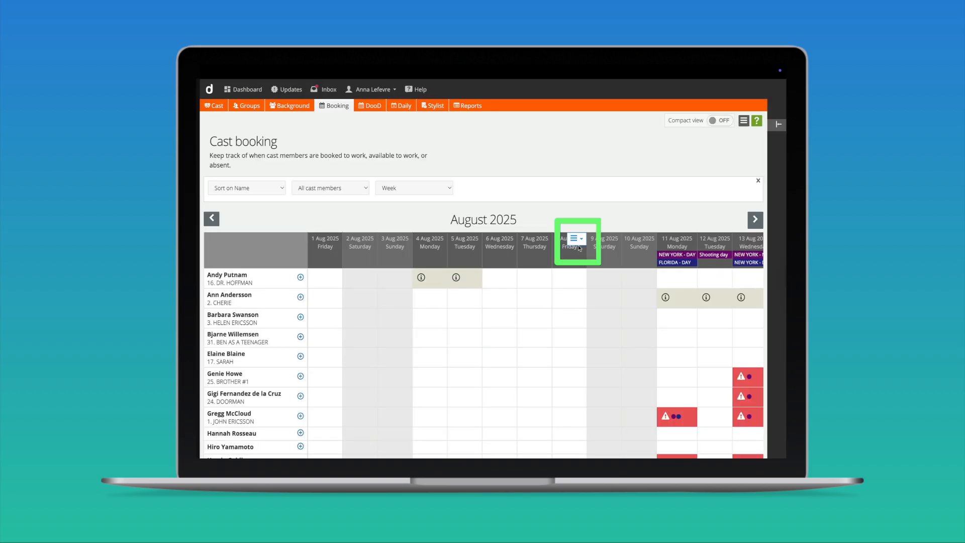
- Save all-day Working / Available to work availability for all cast members on 8 August 2025
click(575, 238)
click(559, 254)
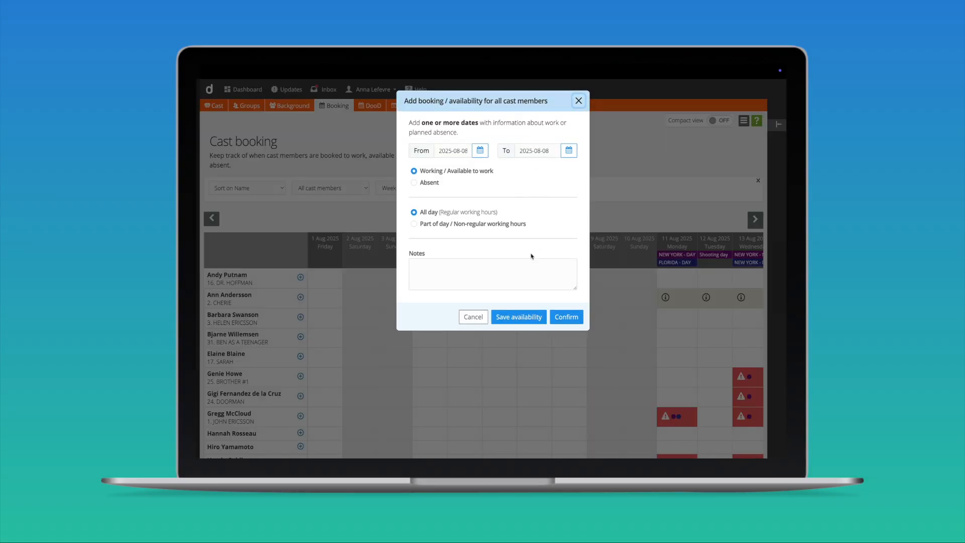
click(527, 317)
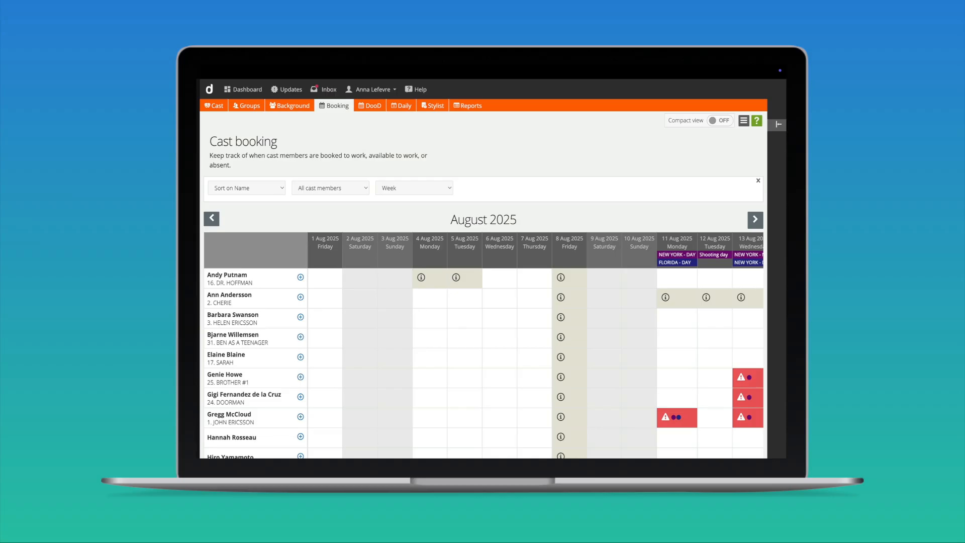
- Filter the booking calendar to Lead actor and clear those cast members' bookings on 8 August 2025, without including absence
click(351, 190)
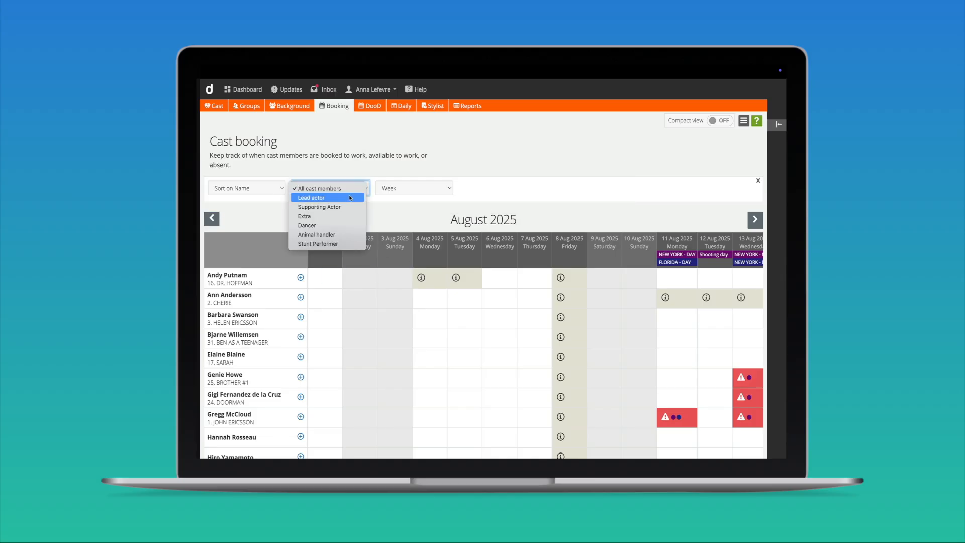
click(351, 197)
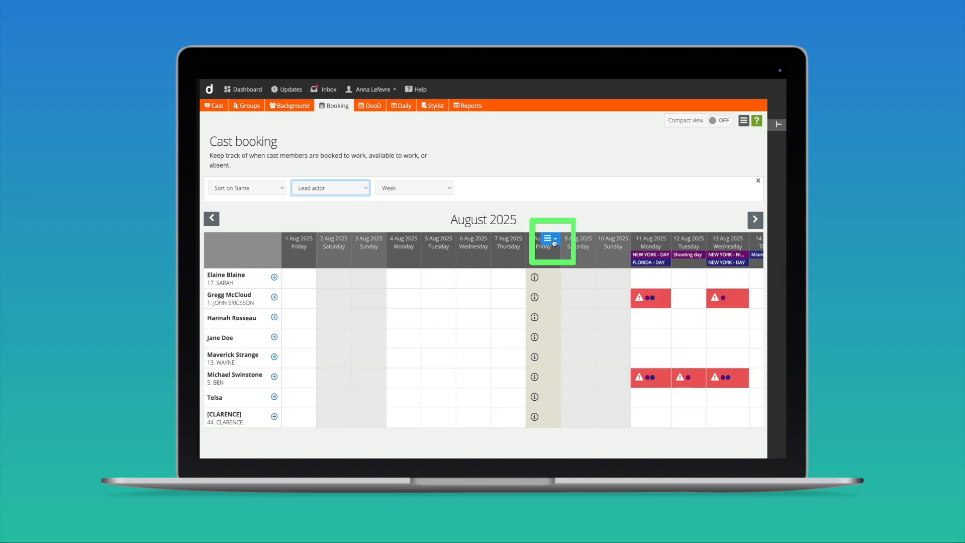
click(549, 238)
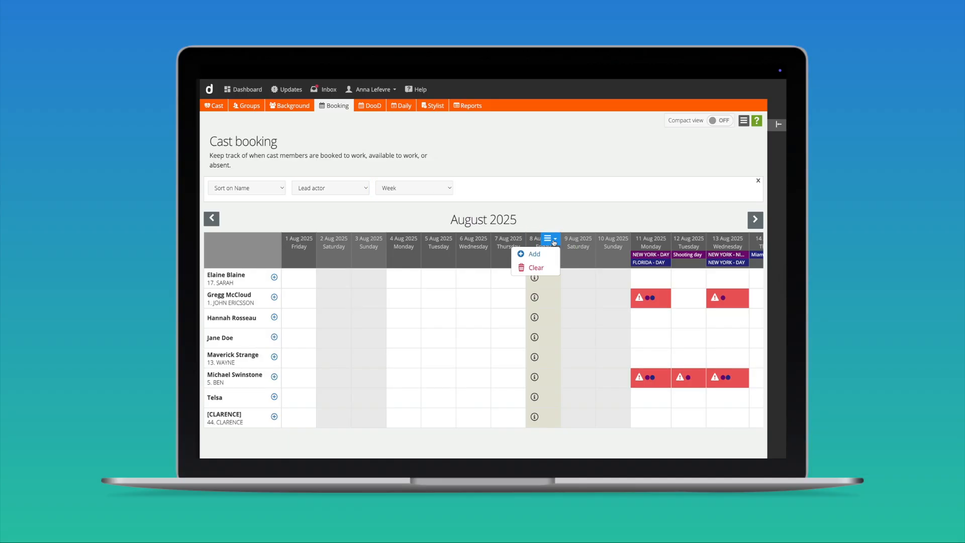
click(537, 271)
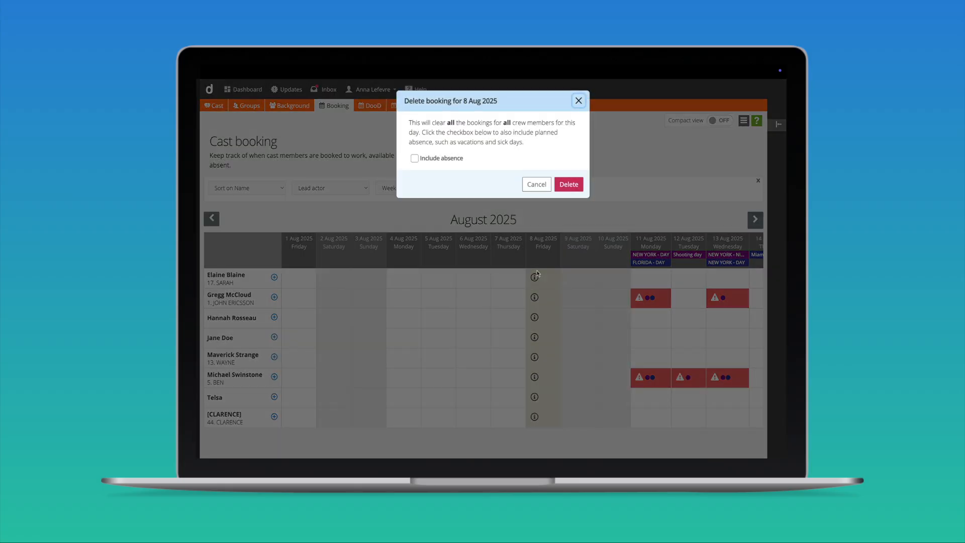
click(573, 185)
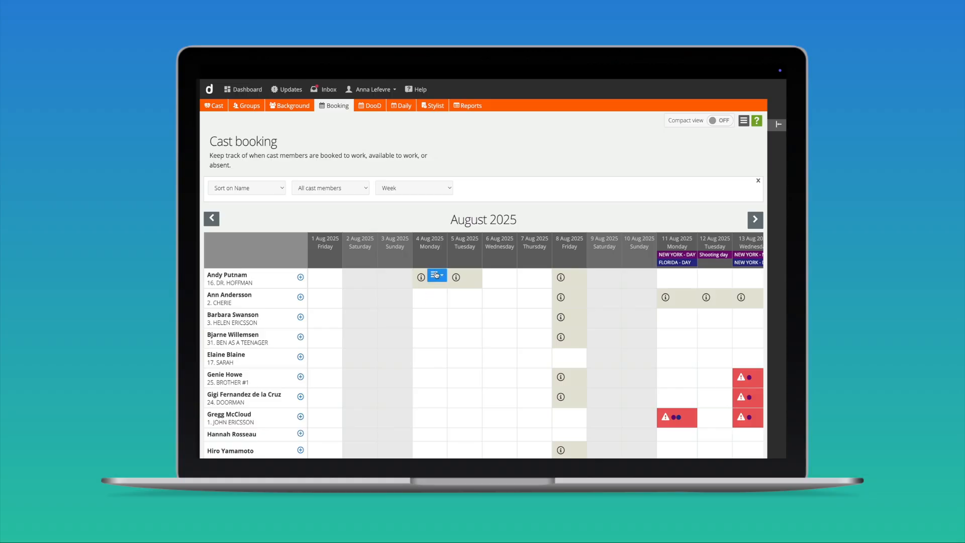
- Delete the all-day availability on 4 August 2025 for DR. HOFFMAN's cast member
click(436, 275)
click(417, 332)
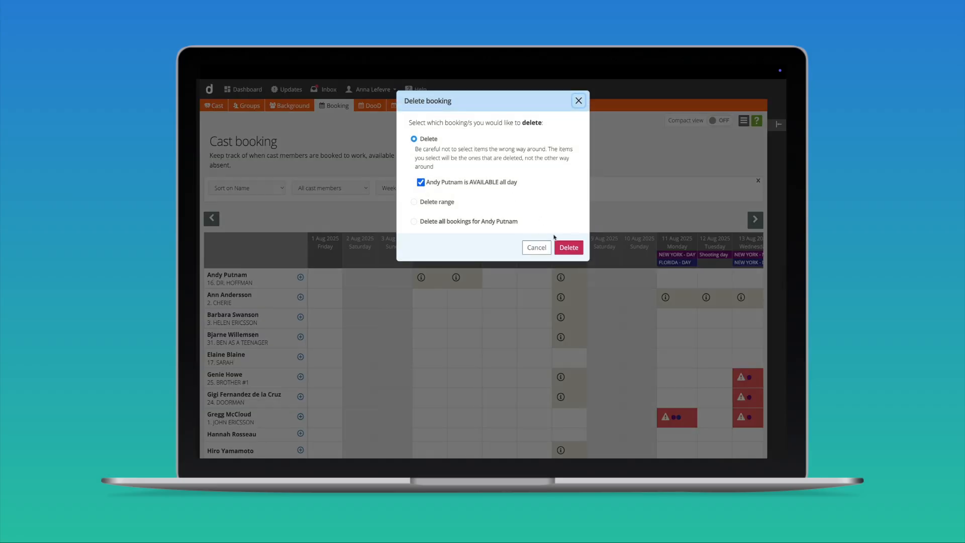
click(561, 250)
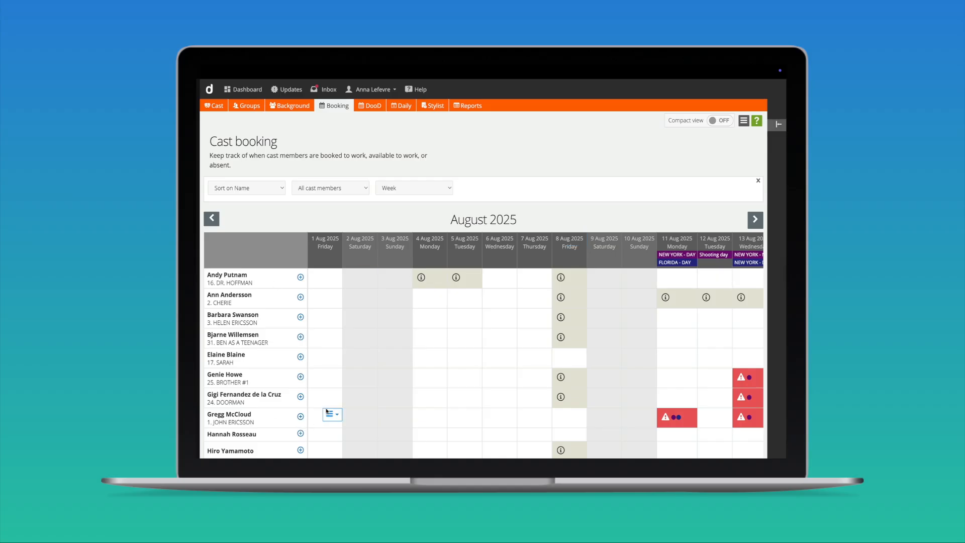
- Delete all bookings for the cast member playing DR. HOFFMAN
click(434, 276)
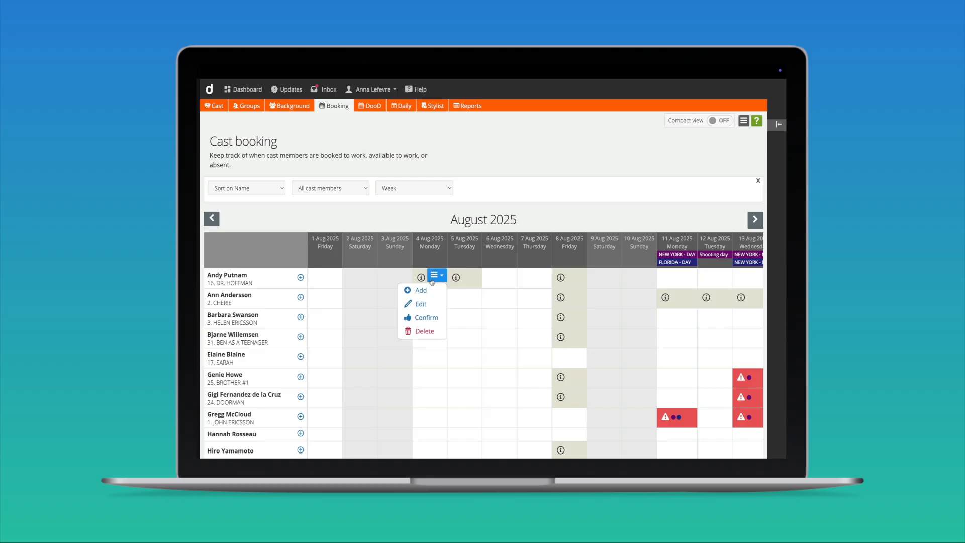
click(421, 331)
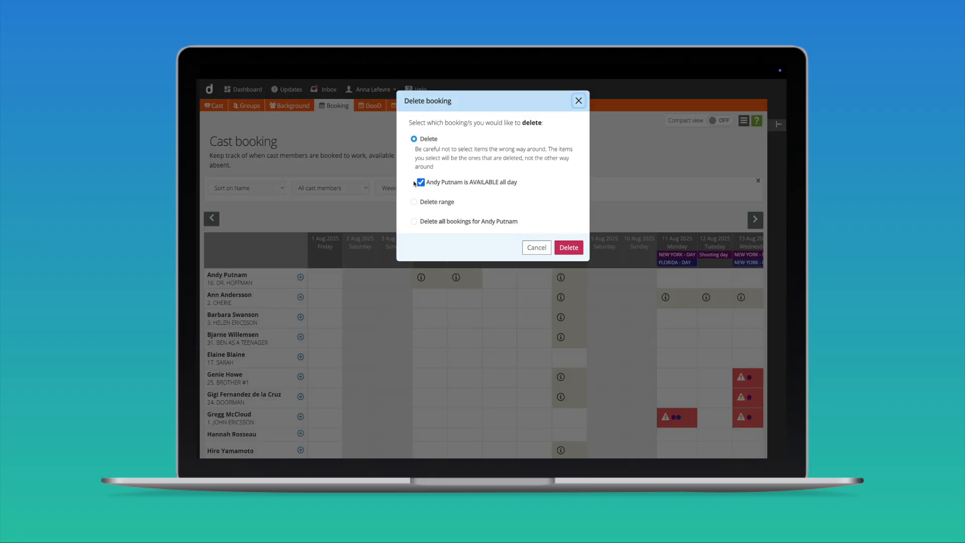
click(414, 222)
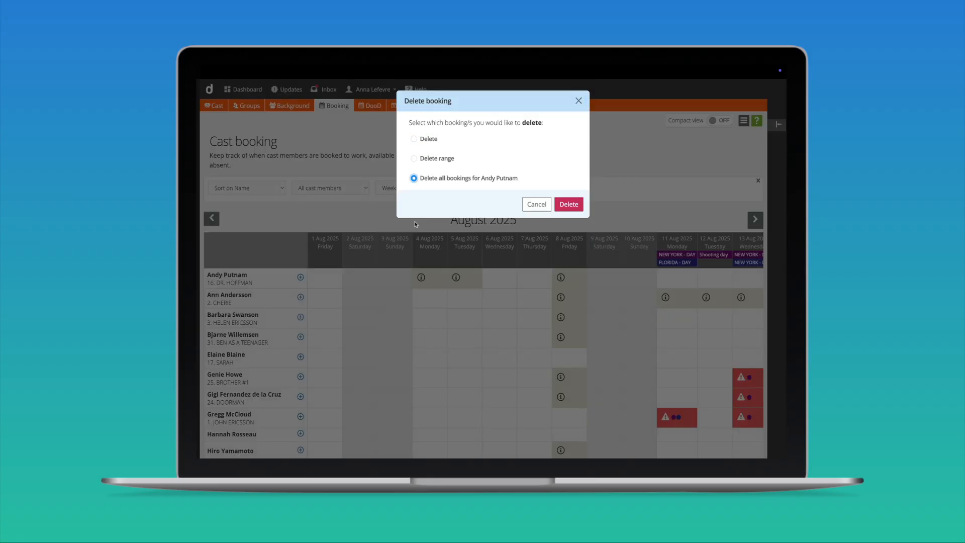
click(566, 205)
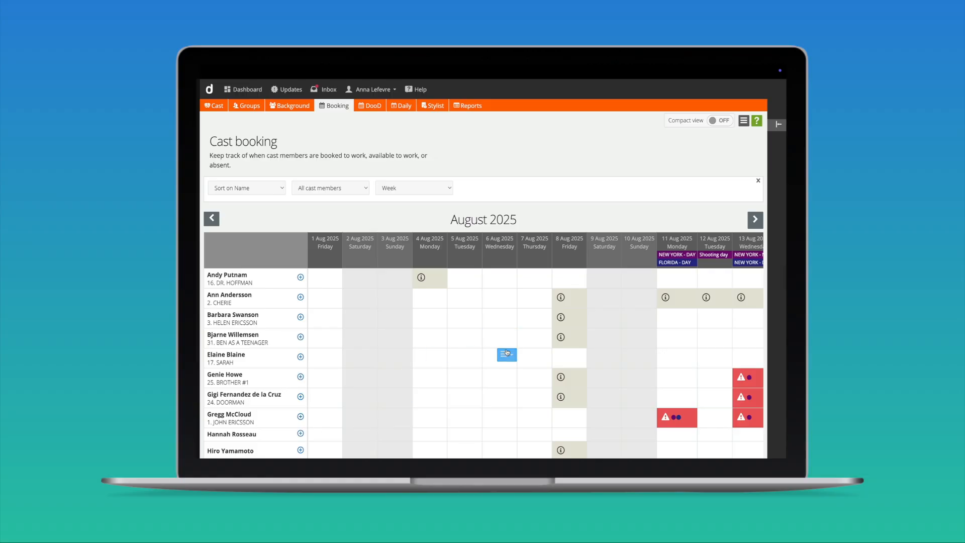
- Add a confirmed all-day Working / Available to work booking on 11 August 2025 for the cast member playing WAITER and BROTHER #2
scroll(507, 354, right, 3)
scroll(506, 352, right, 3)
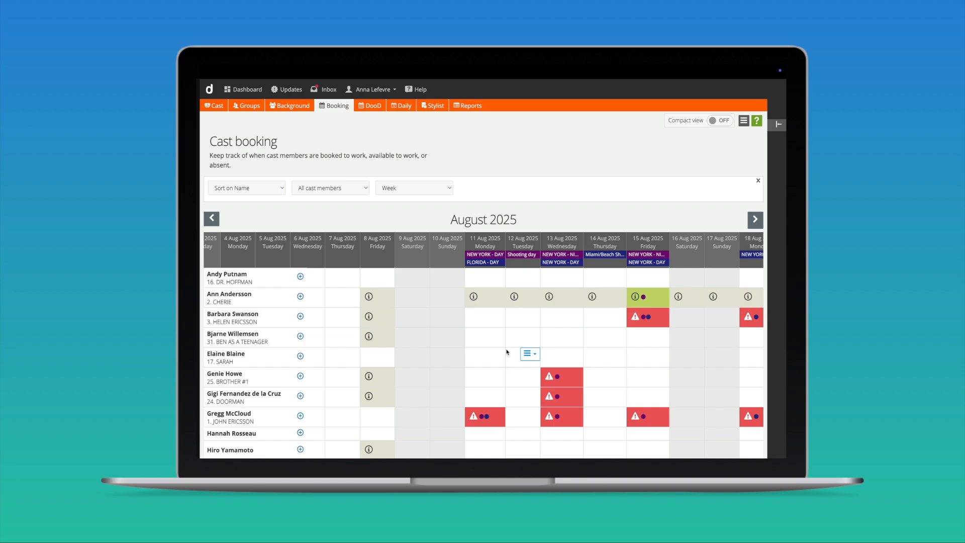
scroll(528, 319, down, 3)
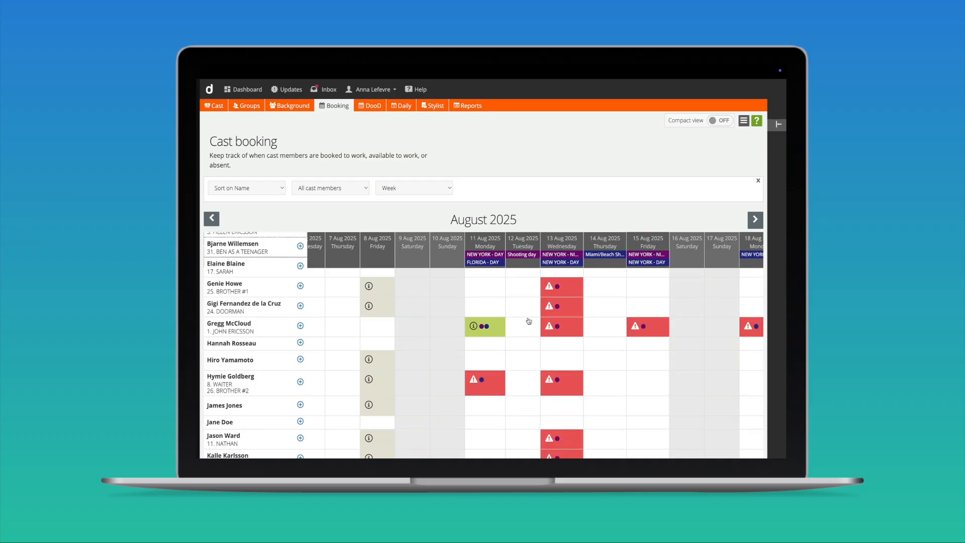
click(499, 379)
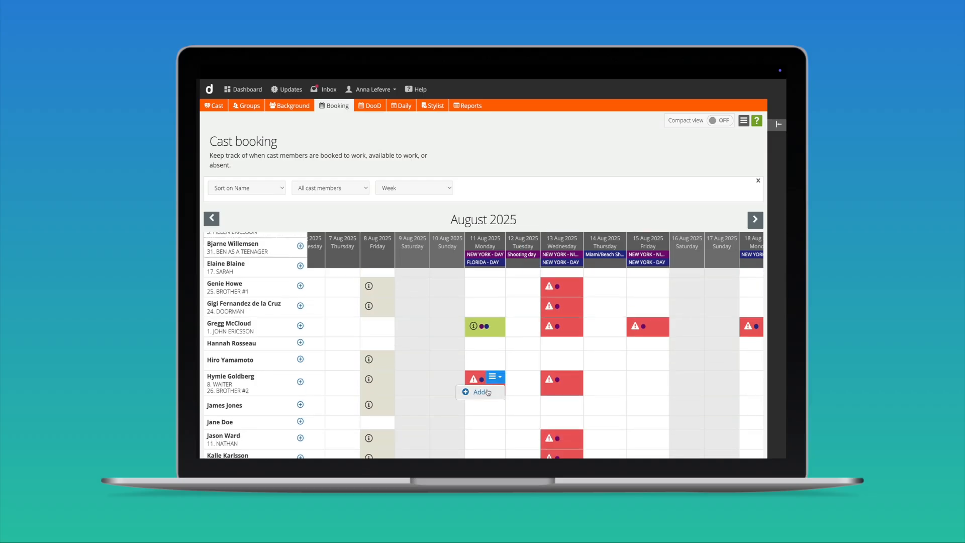
click(488, 392)
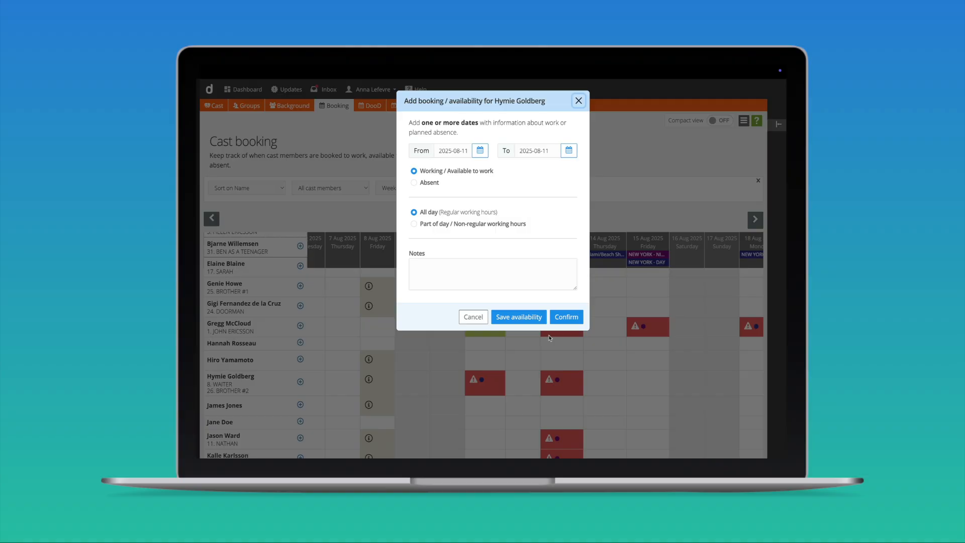
click(571, 321)
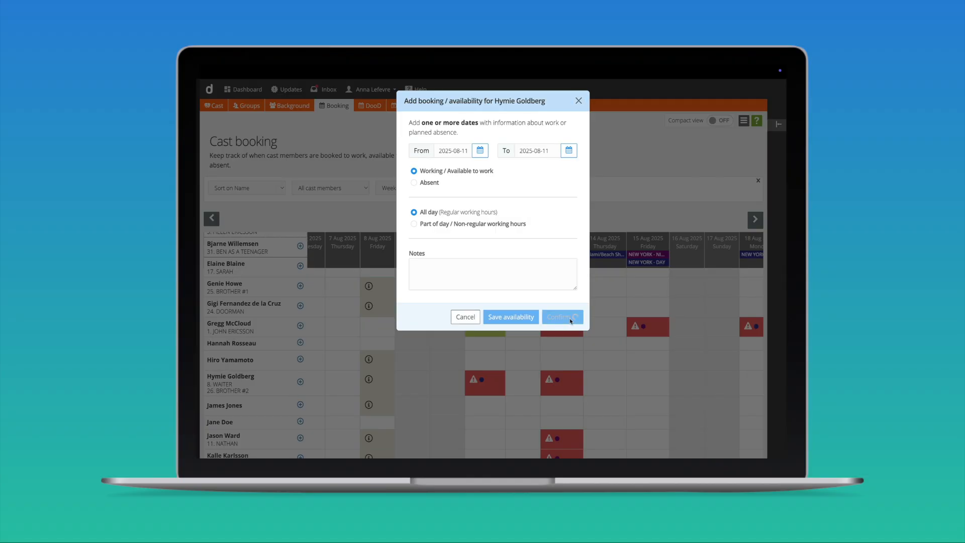